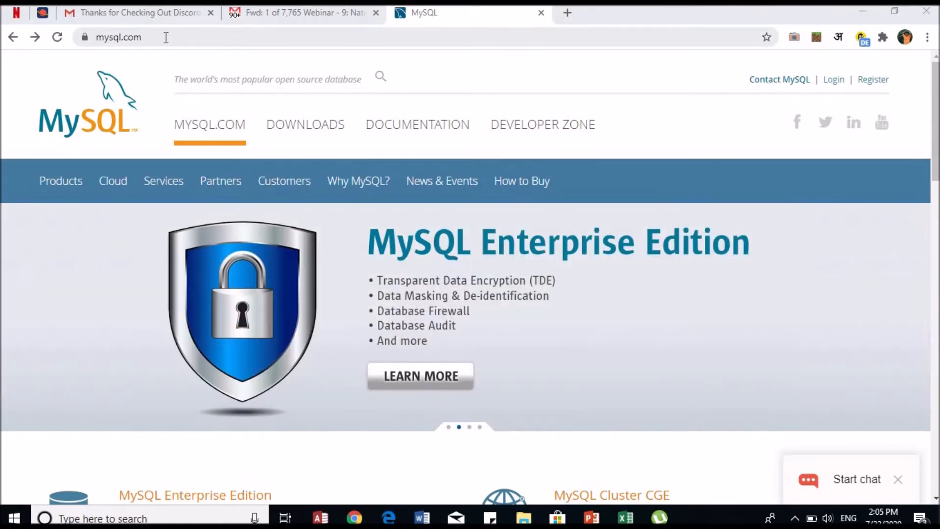
Step: Go from MySQL Downloads through Community Server to the MySQL Installer 8.0.21 page, then minimize Chrome
left_click(298, 132)
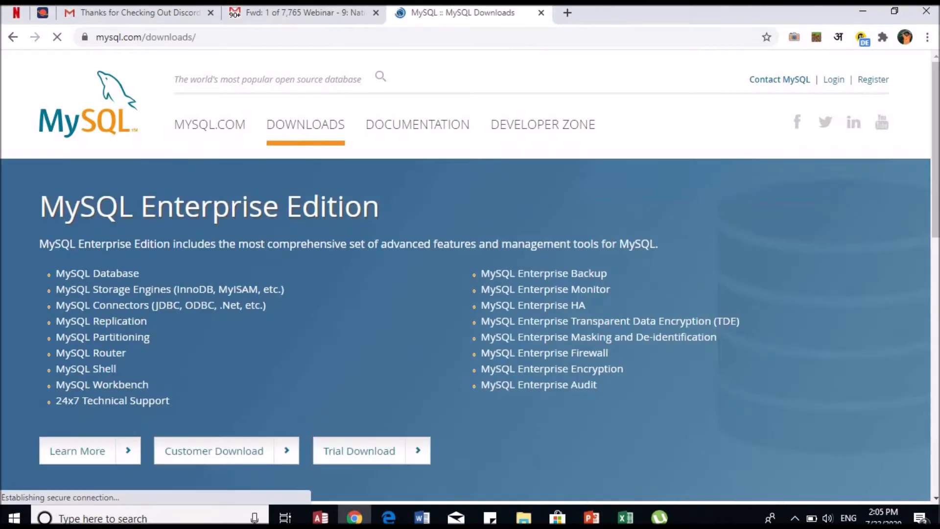
scroll(298, 133, "down", 10)
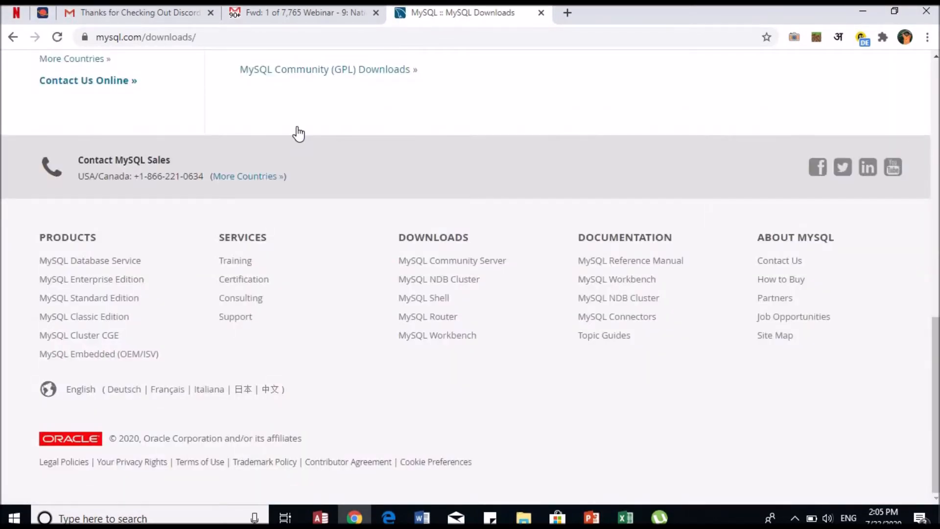
left_click(325, 73)
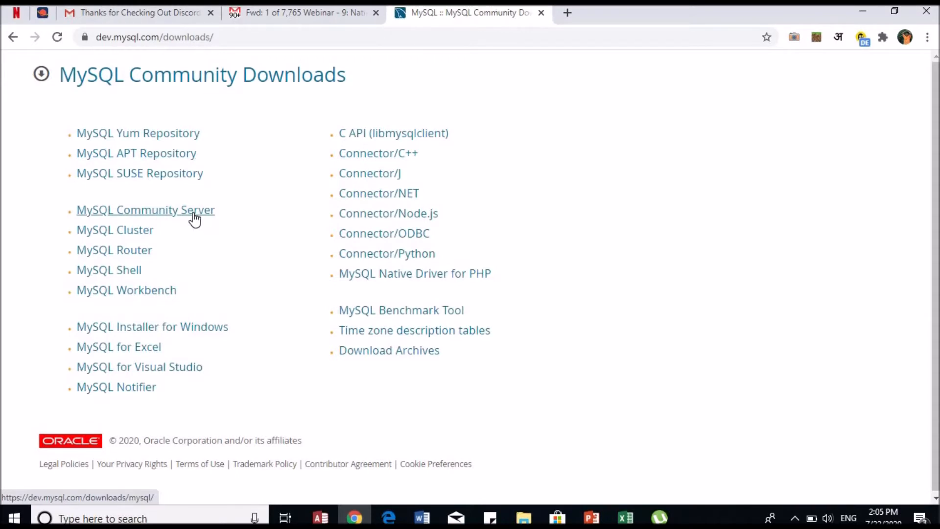
left_click(194, 212)
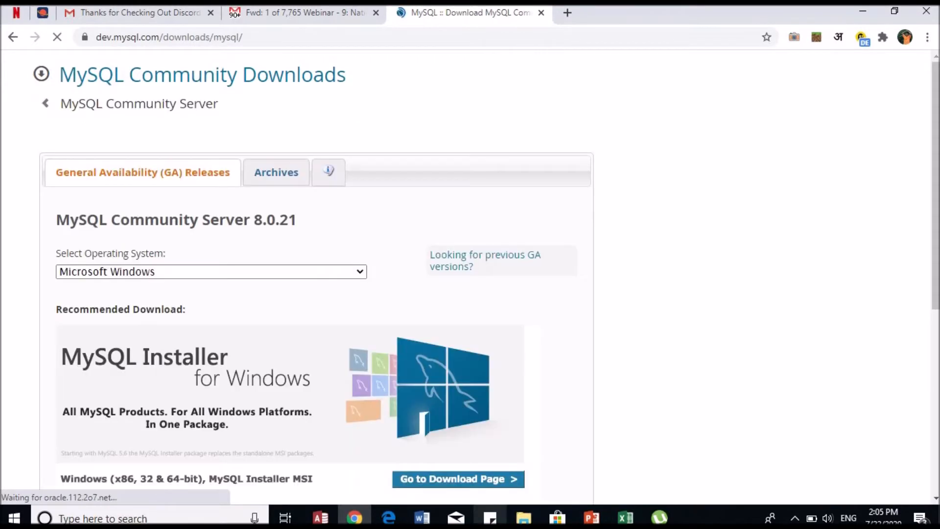
left_click(474, 482)
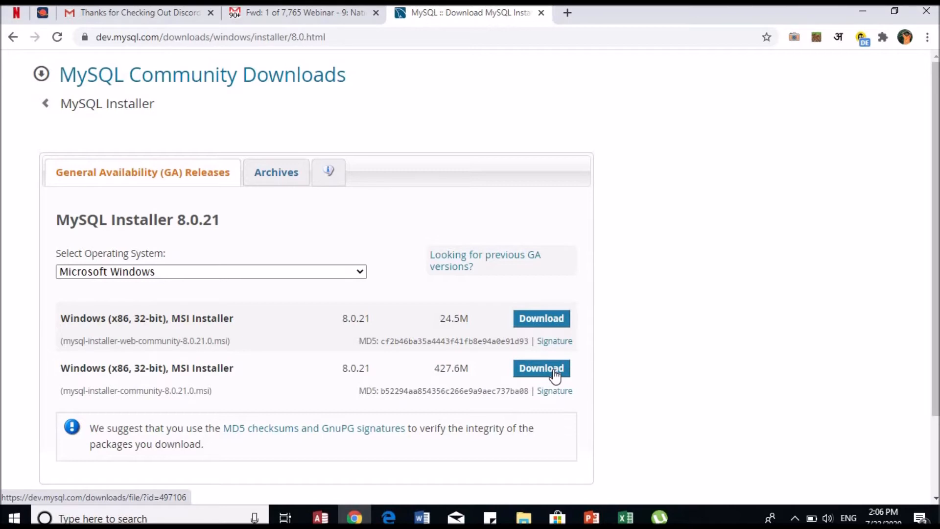
left_click(859, 13)
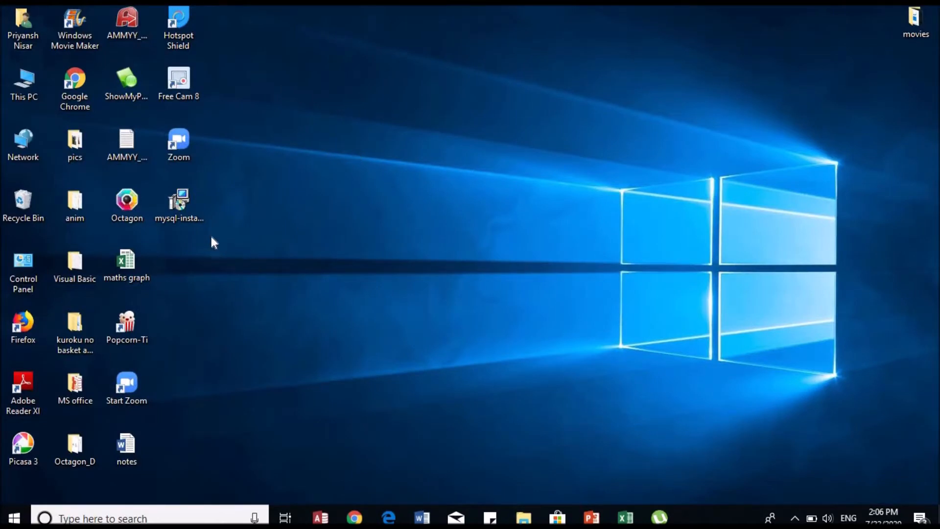
Step: Launch the mysql-installer file from the desktop
double_click(187, 212)
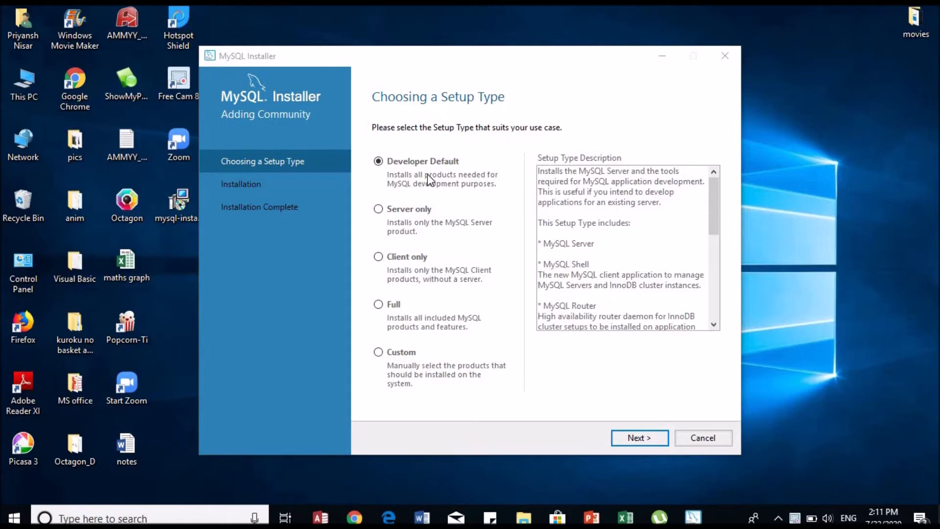
Step: Review the setup type description and continue with Developer Default selected
left_click(714, 324)
left_click(715, 324)
left_click(715, 325)
left_click(715, 324)
left_click(715, 324)
left_click(715, 324)
left_click(715, 324)
left_click(714, 324)
left_click(714, 324)
left_click(715, 324)
left_click(715, 324)
left_click(714, 324)
left_click(714, 324)
left_click(715, 324)
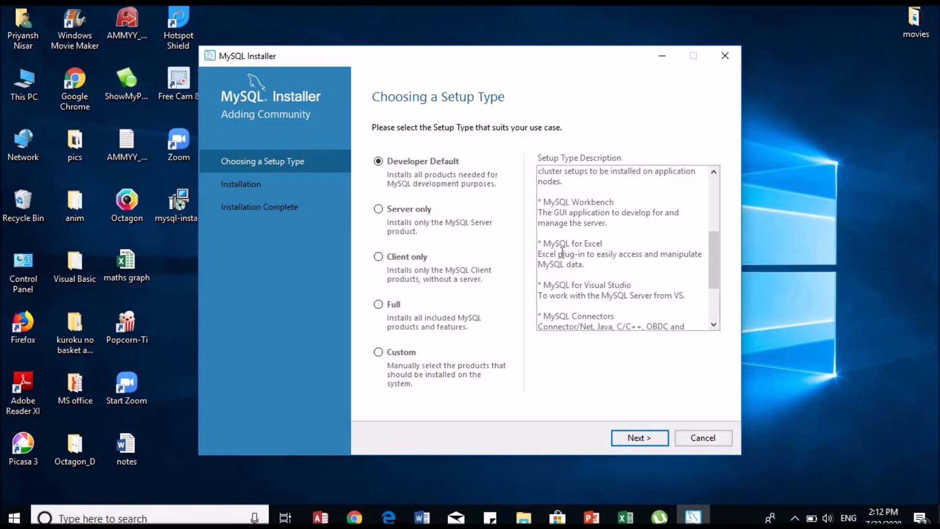
left_click(644, 438)
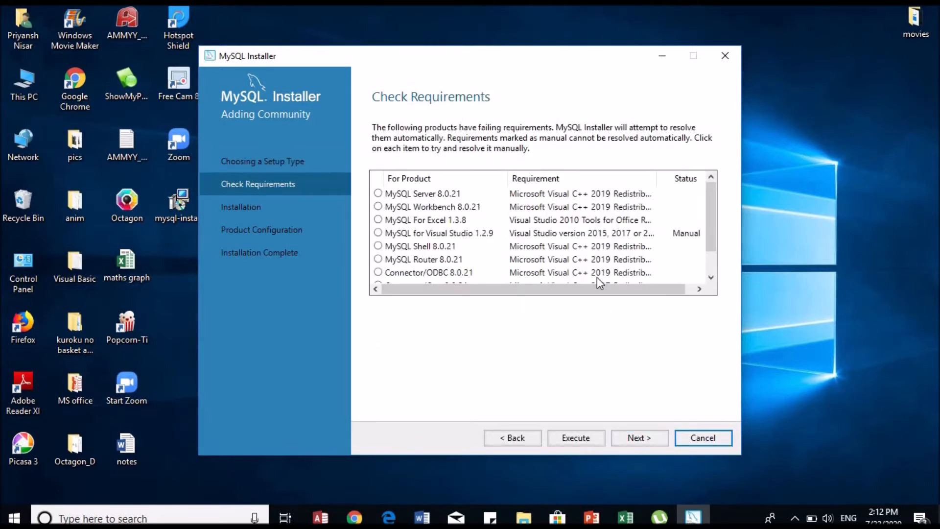
left_click(711, 280)
left_click(711, 280)
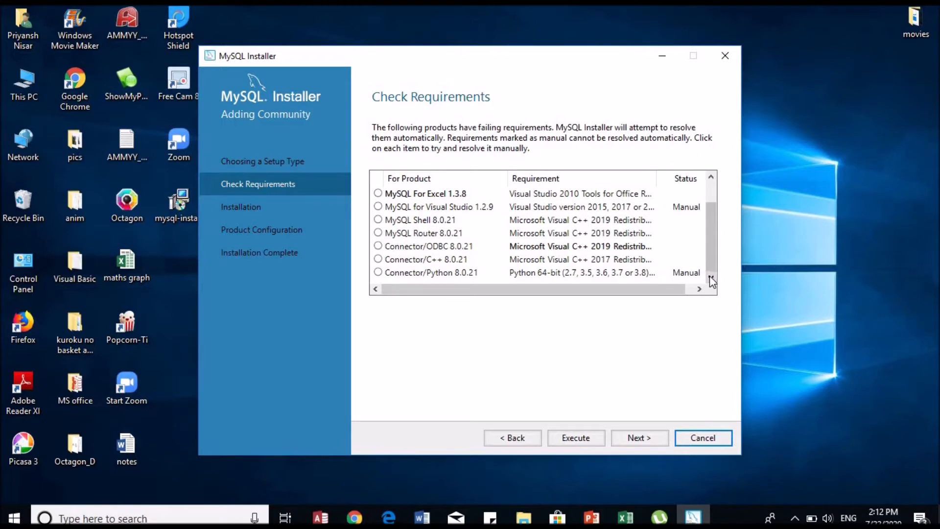
left_click(710, 177)
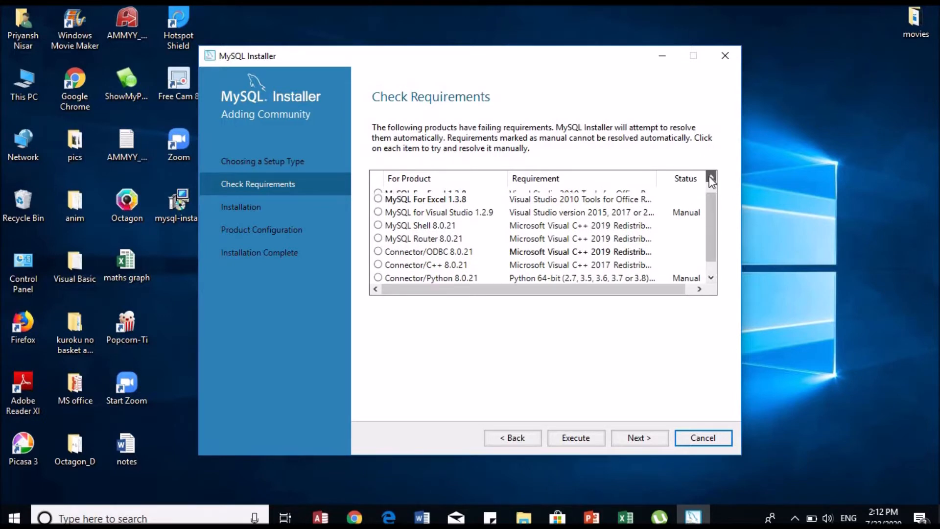
left_click(711, 178)
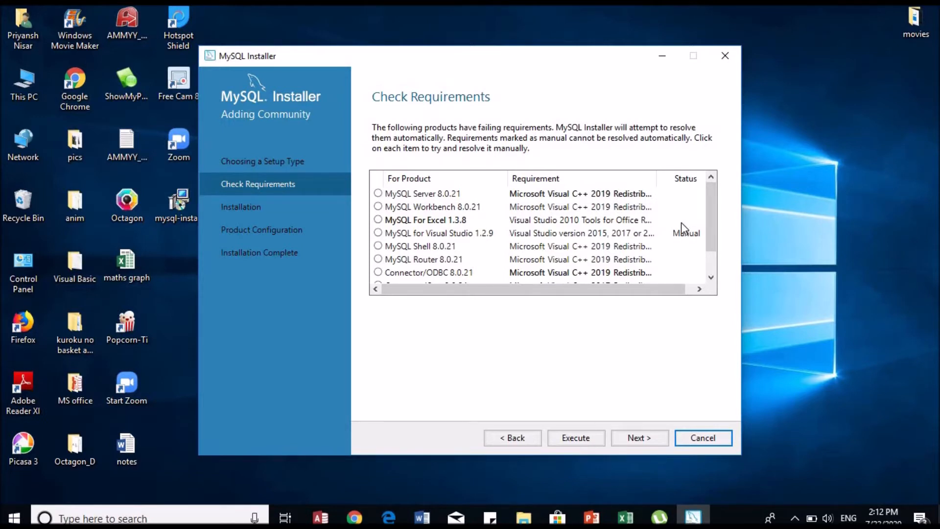
left_click(711, 278)
left_click(711, 279)
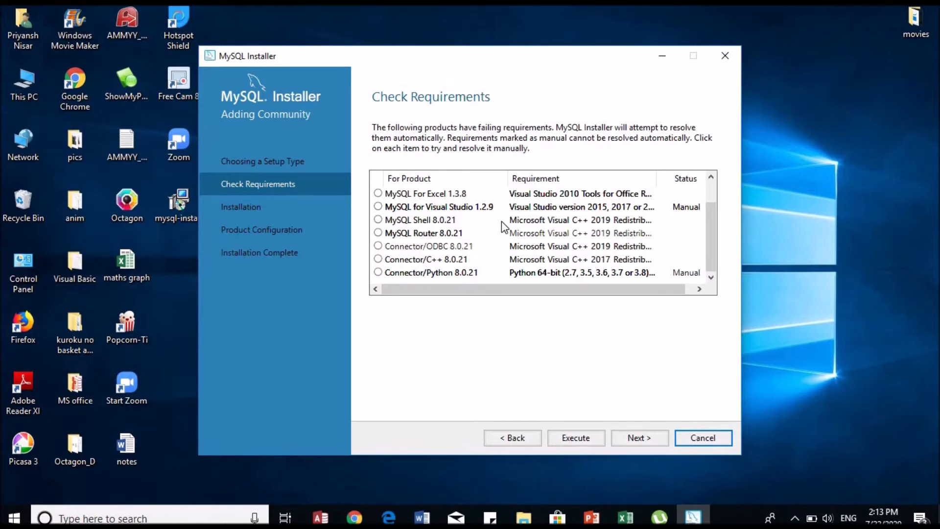
Step: Auto-install the missing prerequisites with Execute, then continue past Check Requirements
left_click(591, 438)
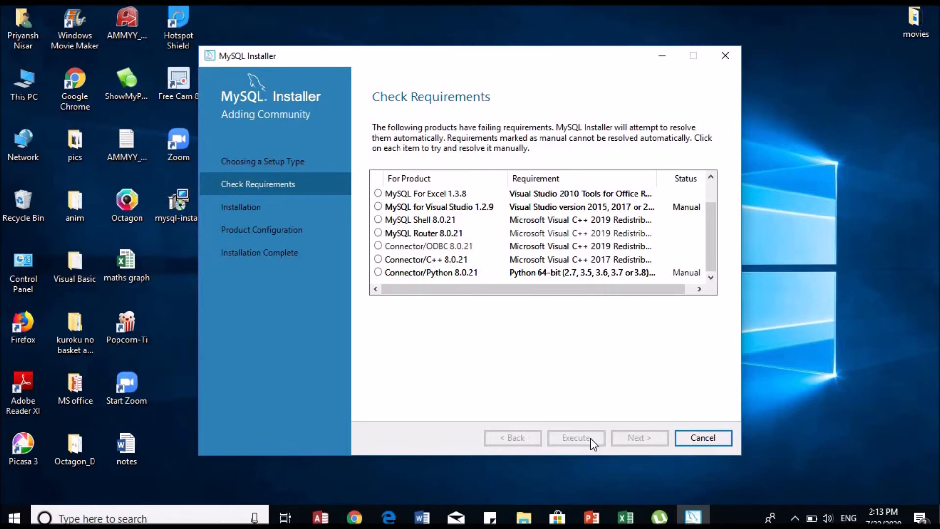
left_click(710, 178)
left_click(711, 177)
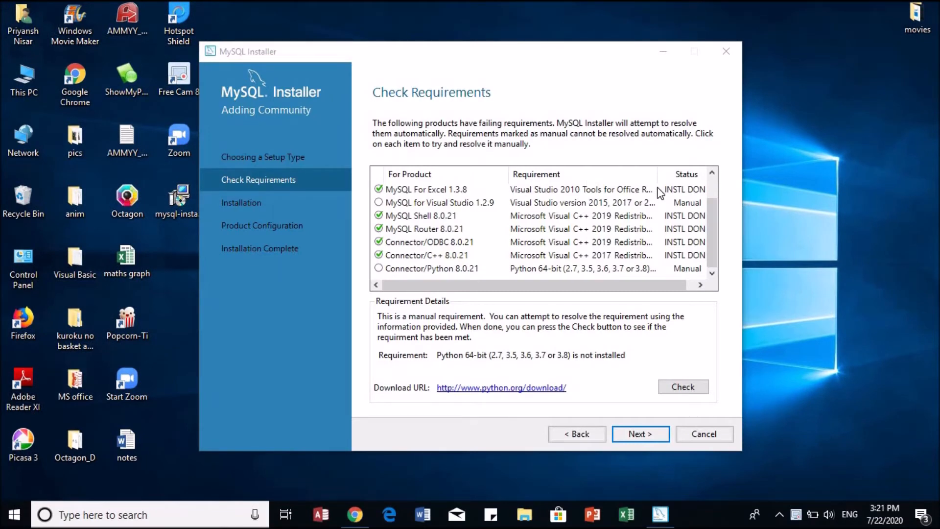
left_click(712, 275)
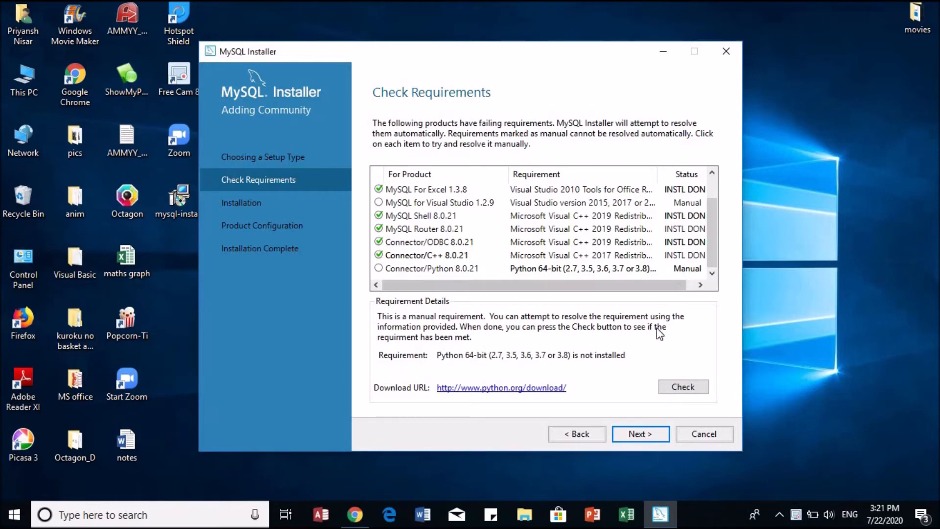
left_click(662, 441)
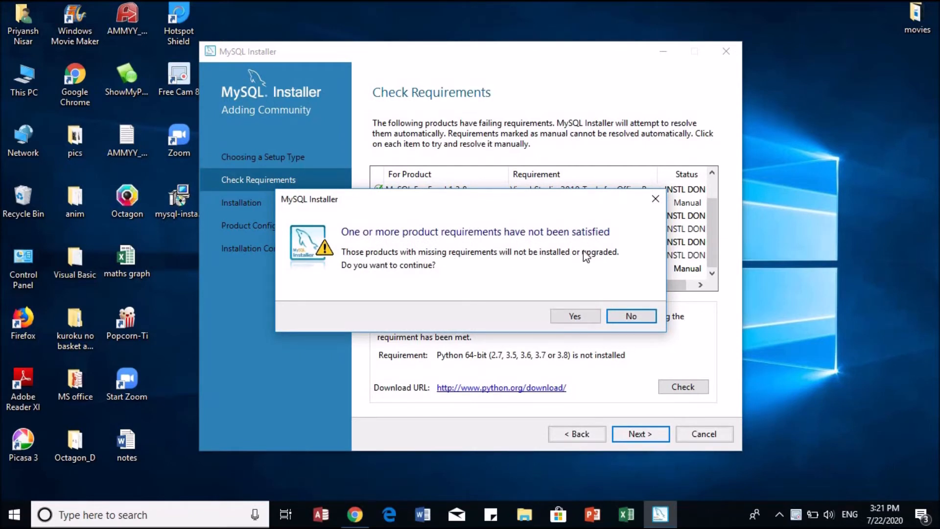
Step: Answer Yes to continue despite the unsatisfied product requirements
left_click(583, 317)
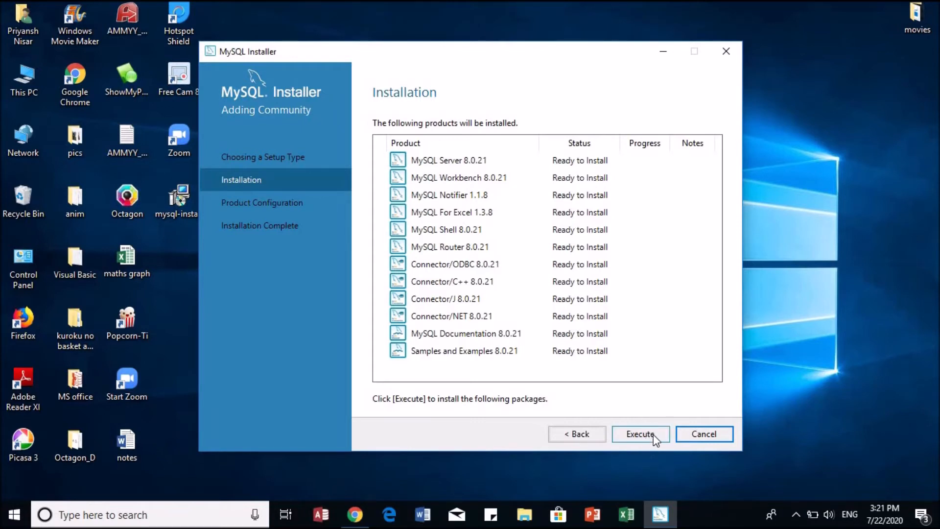
Step: Execute installation of all 12 products, including MySQL Server and Workbench 8.0.21
left_click(653, 434)
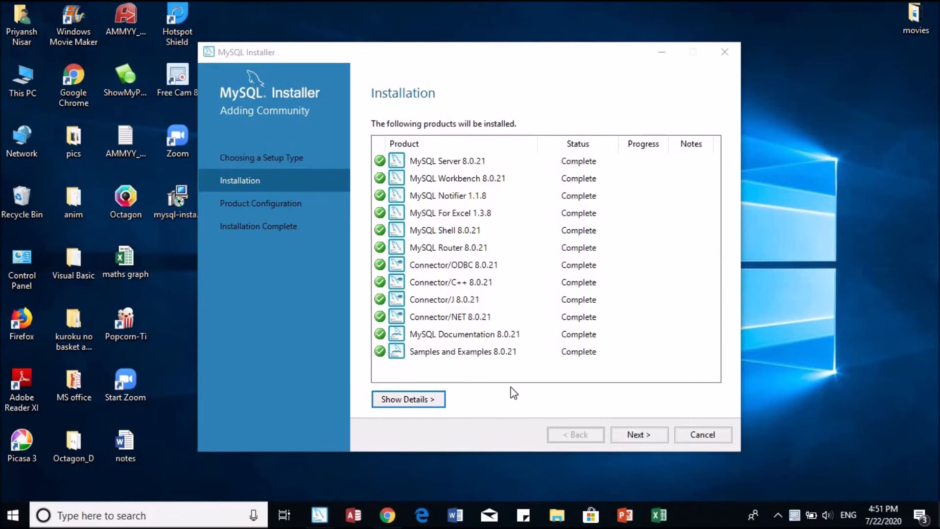
left_click(624, 432)
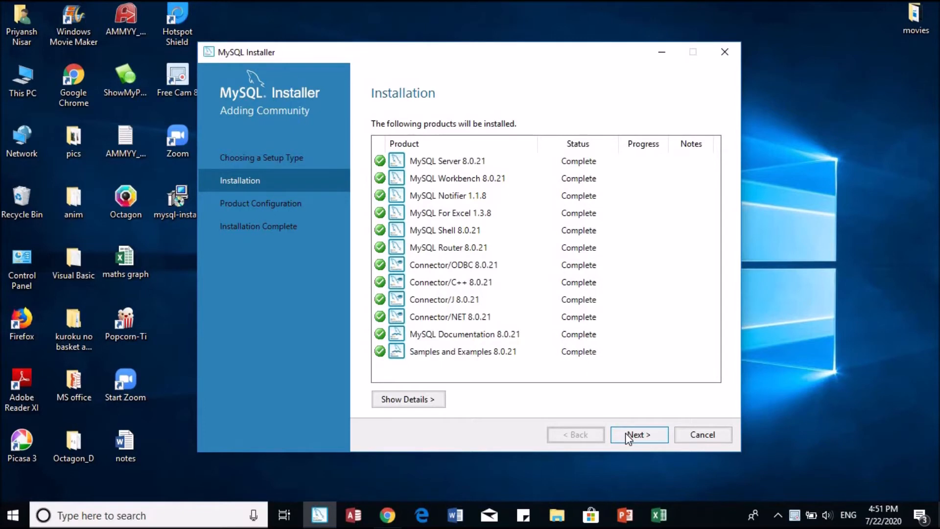
Step: Move to product configuration with Standalone MySQL Server kept, and dismiss the ESET license popup
left_click(625, 433)
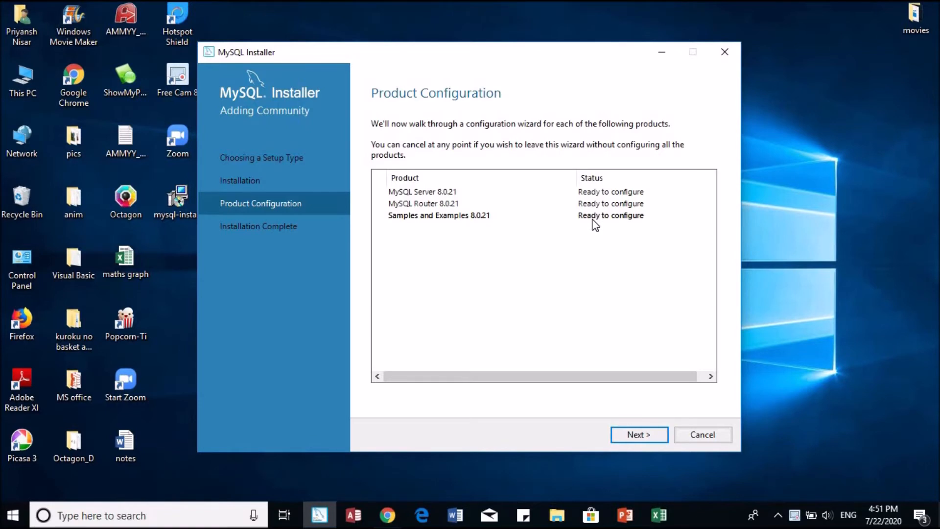
left_click(621, 437)
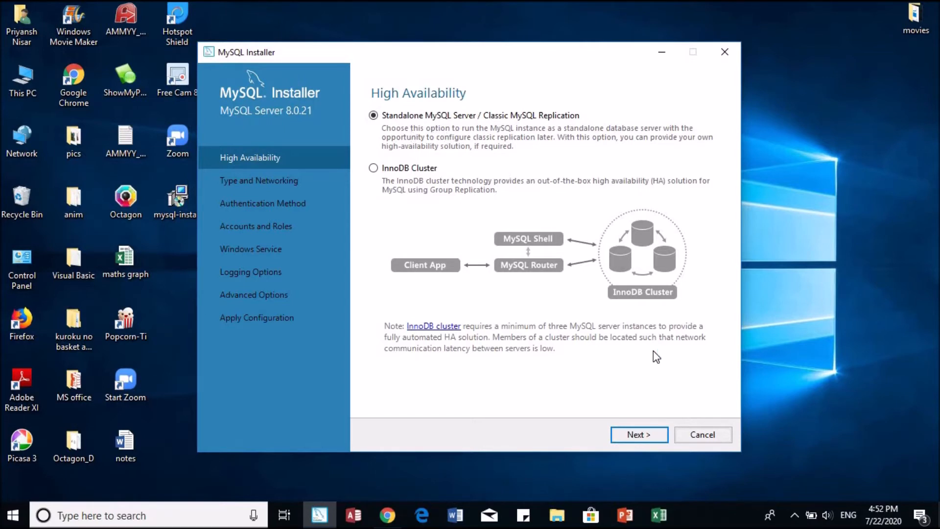
left_click(645, 440)
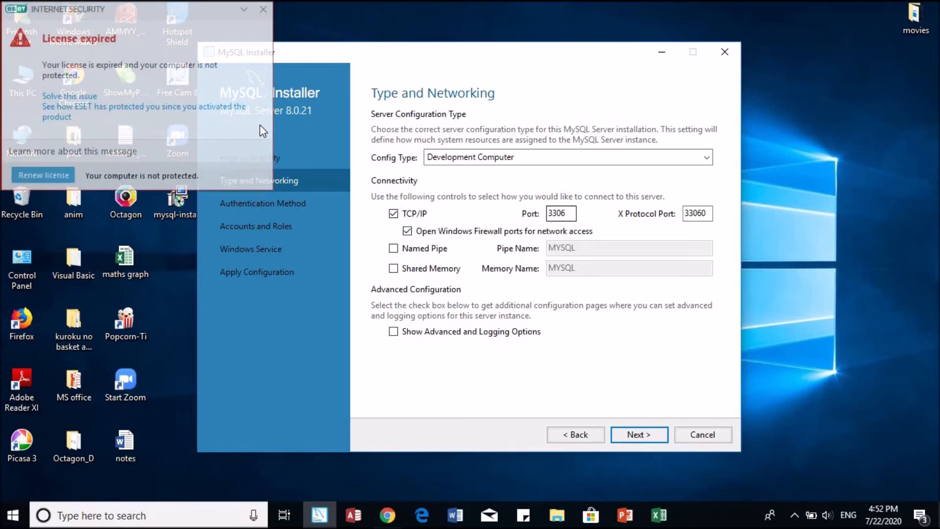
left_click(263, 12)
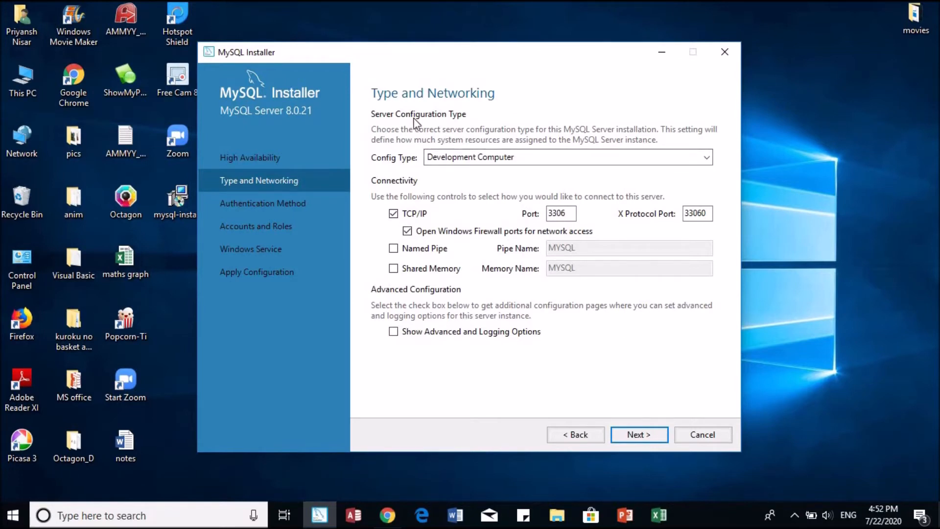
Step: Accept port 3306 networking and strong password encryption, then enter the root account password twice
left_click(626, 432)
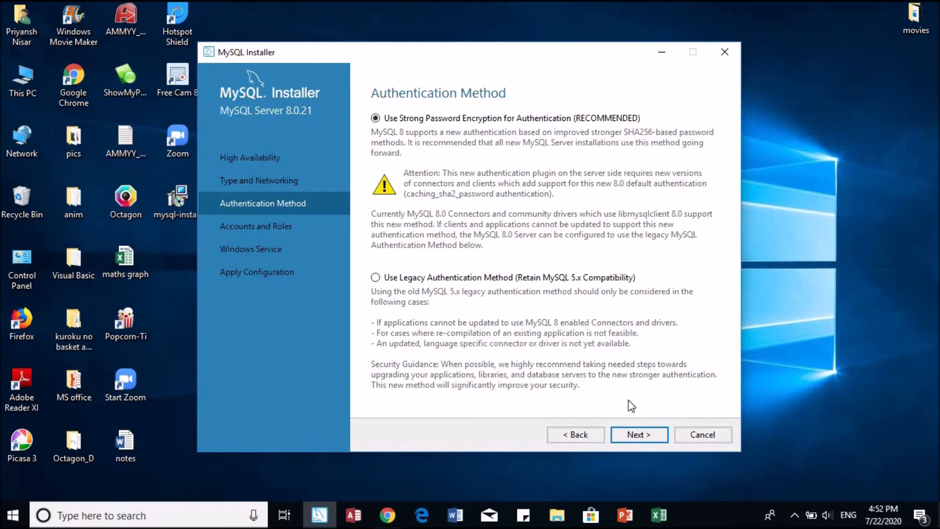
left_click(647, 434)
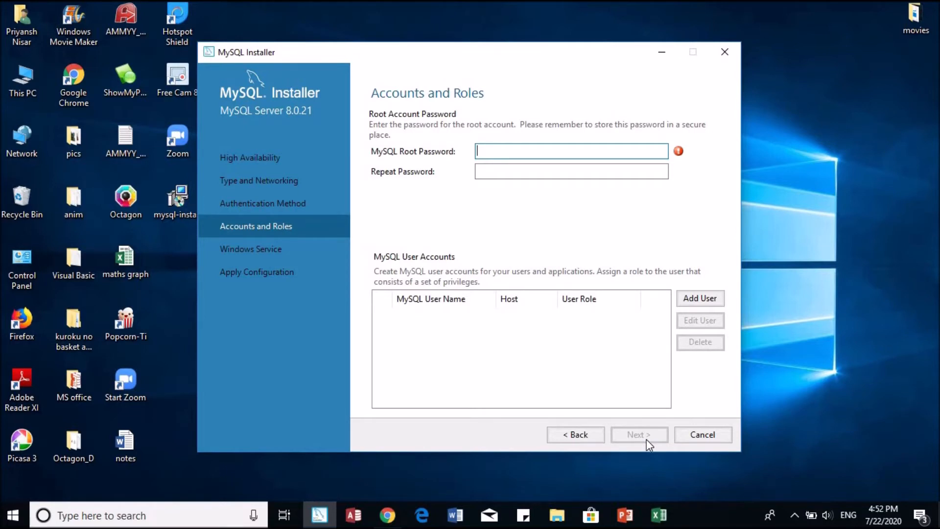
type("root")
left_click(536, 172)
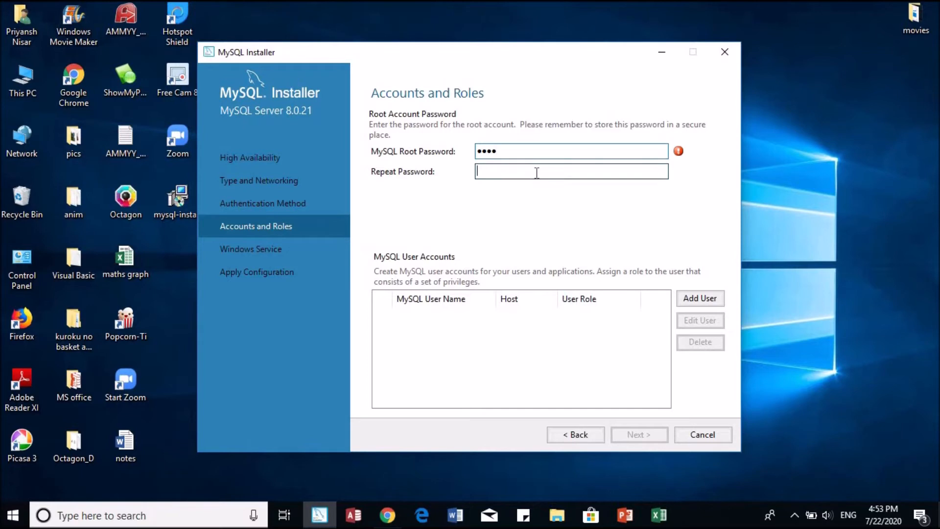
type("root")
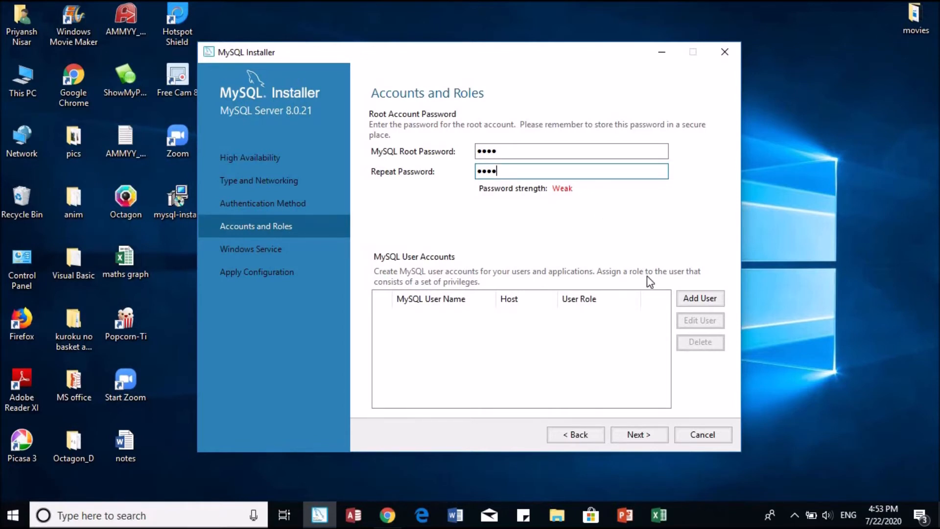
Step: Keep the MySQL80 Windows service settings and execute the server configuration
left_click(644, 436)
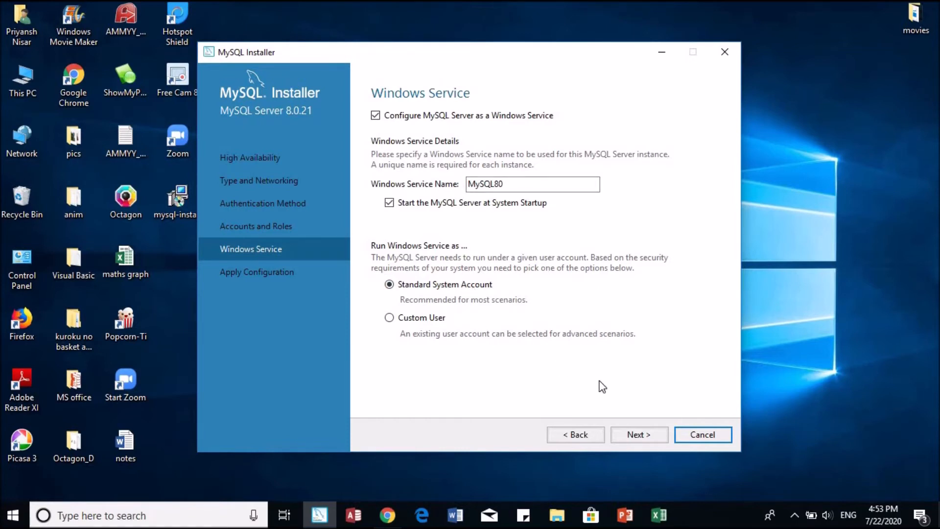
left_click(650, 437)
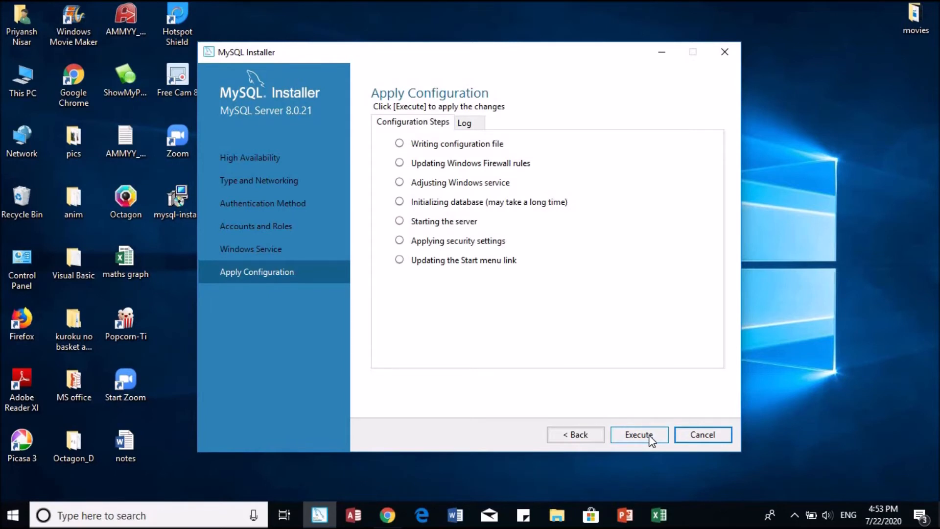
left_click(648, 435)
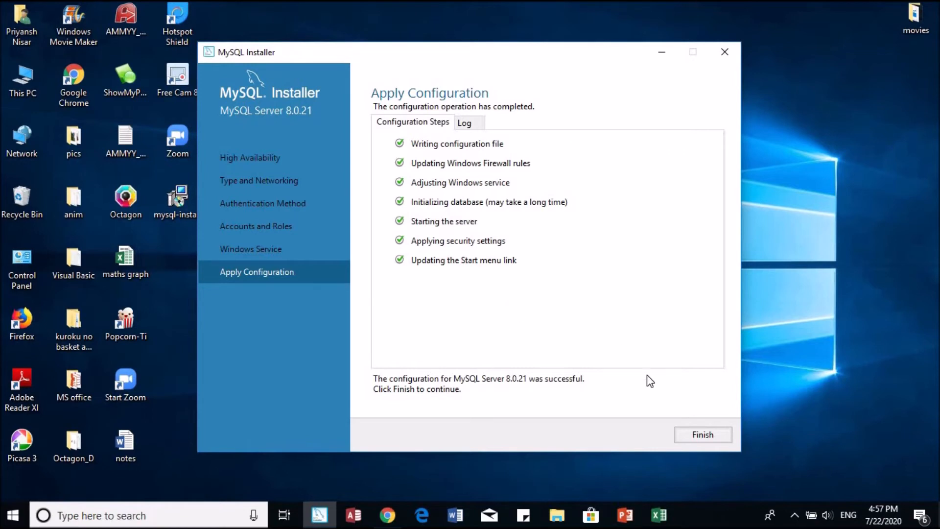
Step: Finish server setup, verify the root connection with Check, and execute the samples configuration
left_click(690, 437)
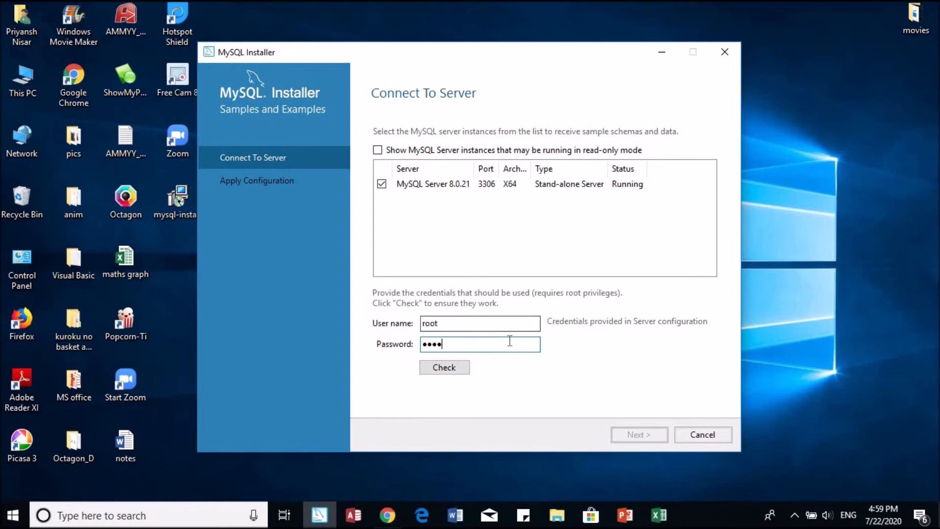
left_click(460, 366)
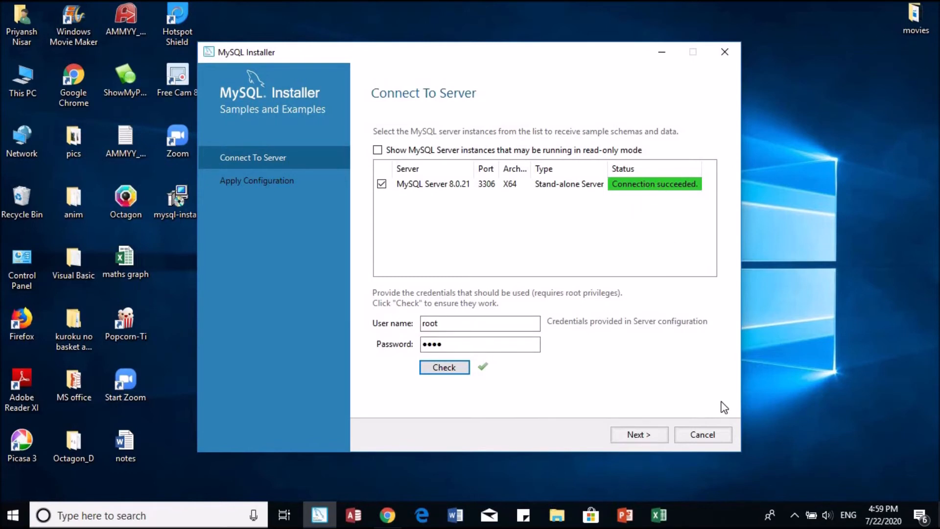
left_click(653, 436)
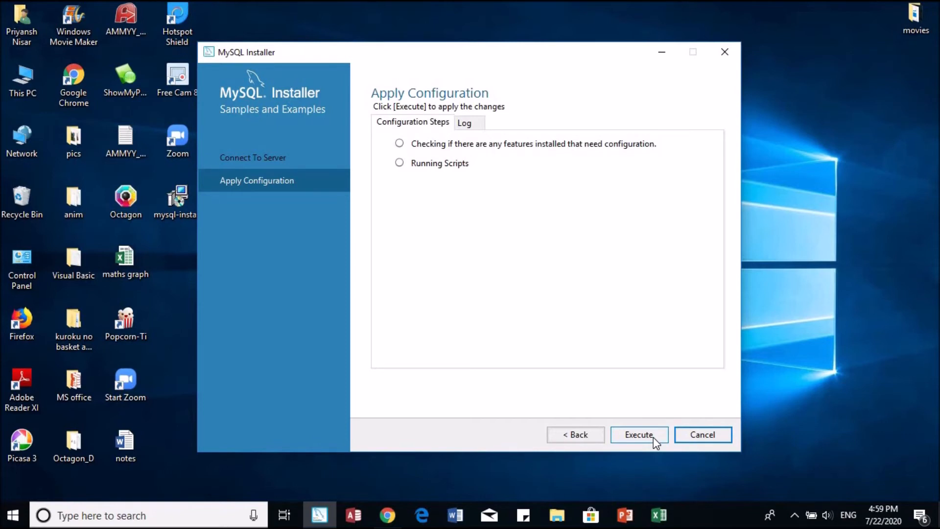
left_click(653, 436)
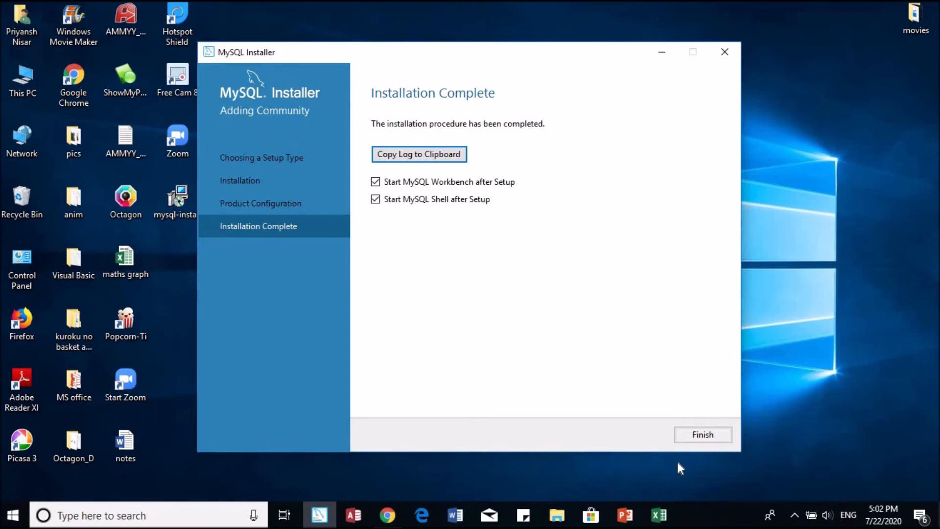
Step: Finish MySQL Installer and close the MySQL Shell 8.0.21 window that opens
left_click(703, 436)
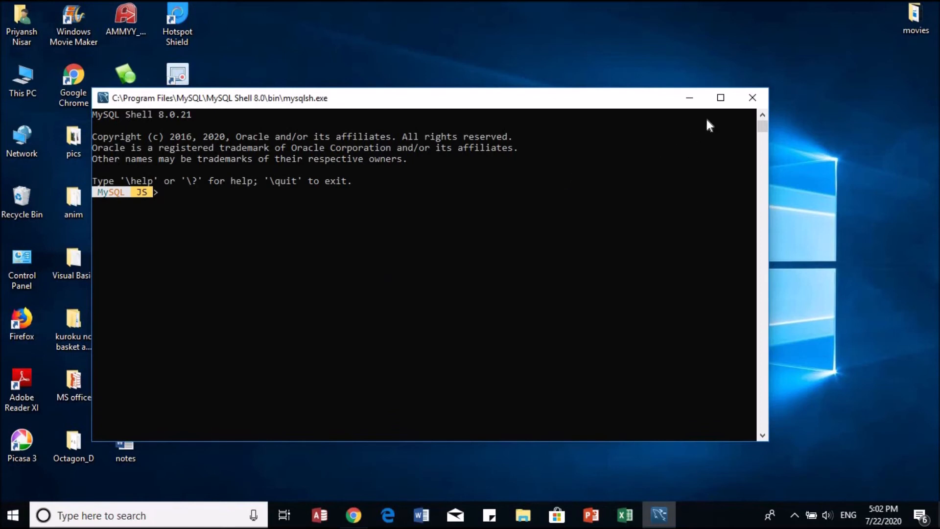
left_click(754, 97)
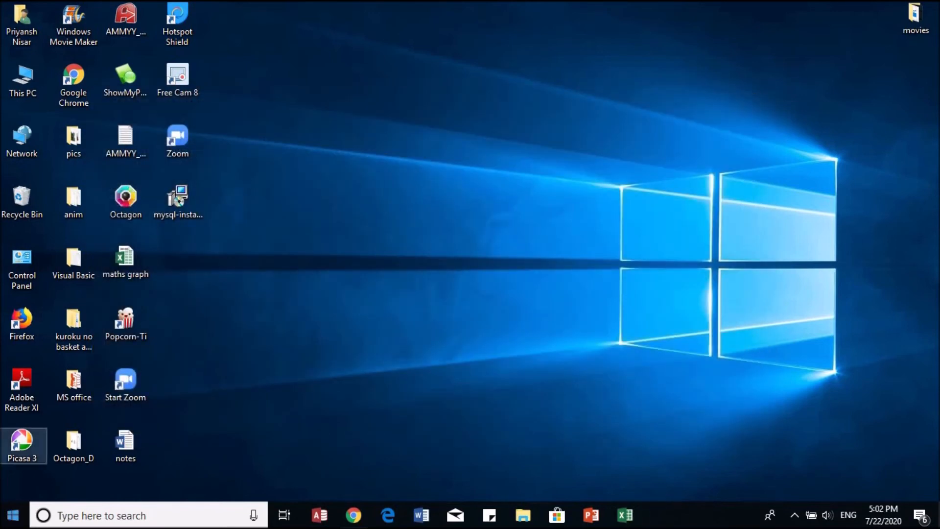
Step: Launch MySQL 8.0 Command Line Client and log in with the root password
left_click(14, 515)
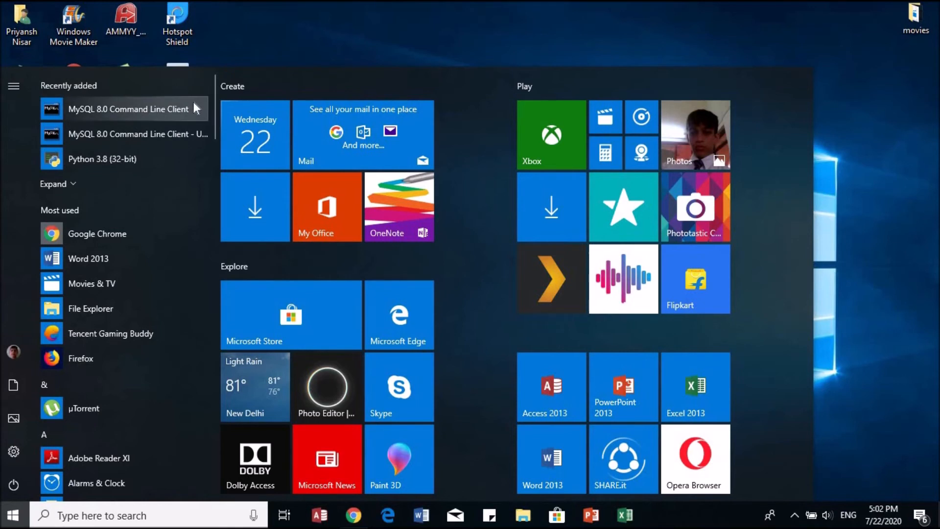
left_click(165, 111)
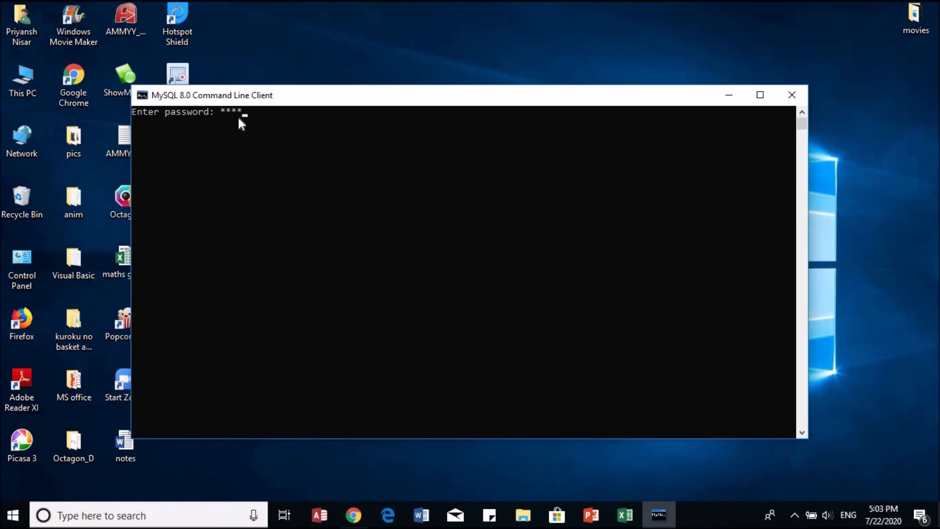
key("Return")
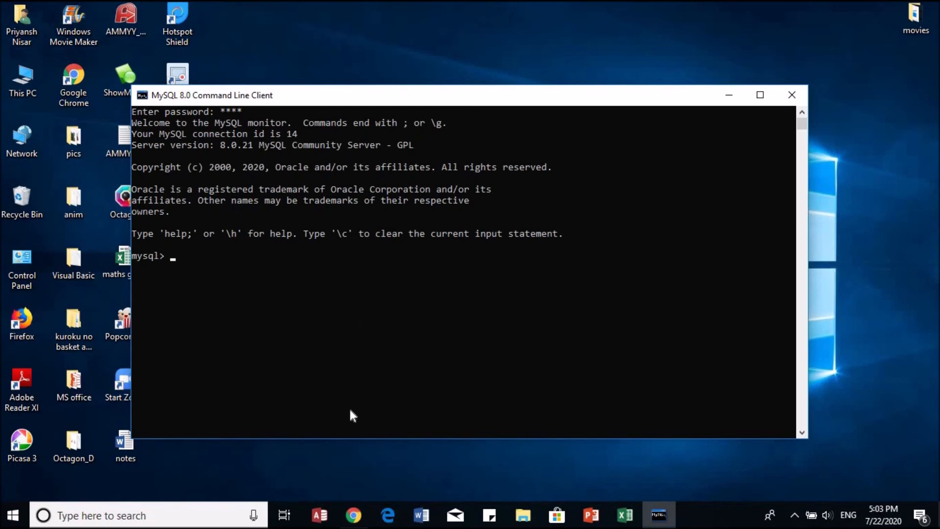
Step: Run 'show databases;' to list the six databases, including sakila and world
type("show")
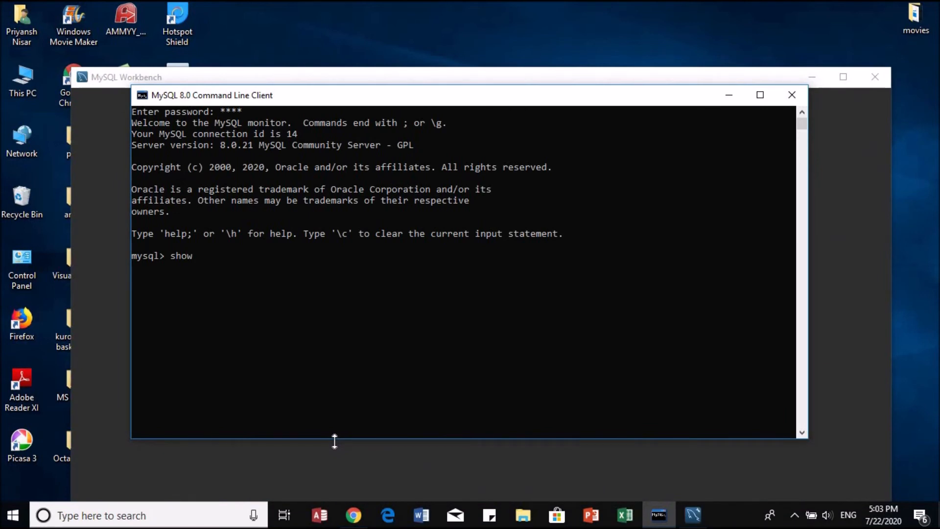
type(" dat")
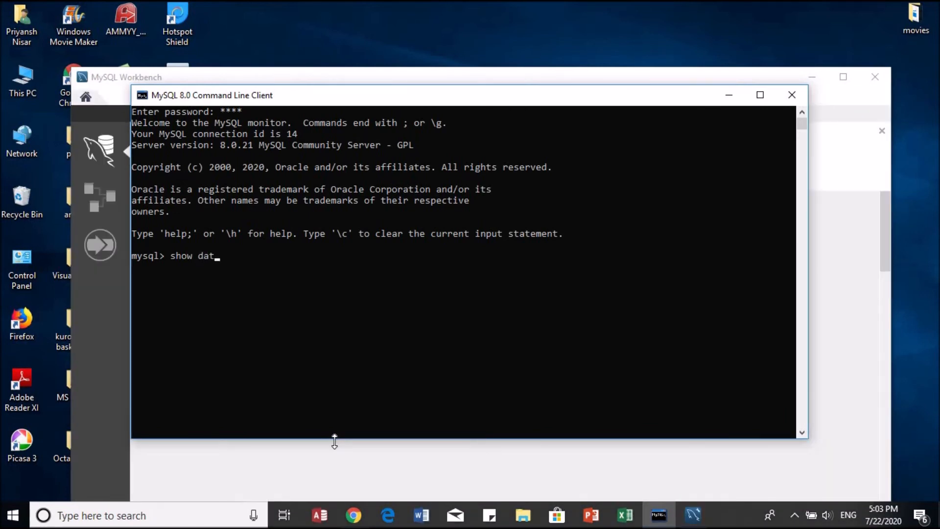
type("abases")
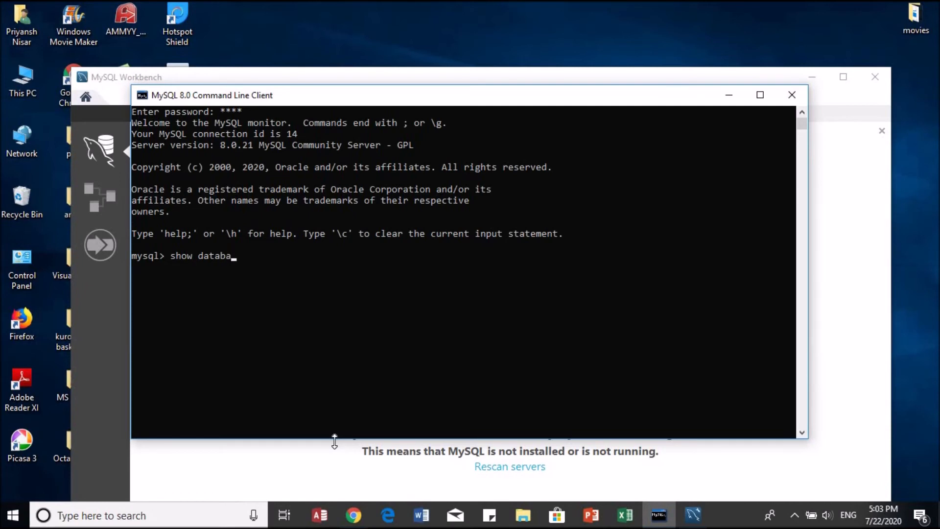
type(";")
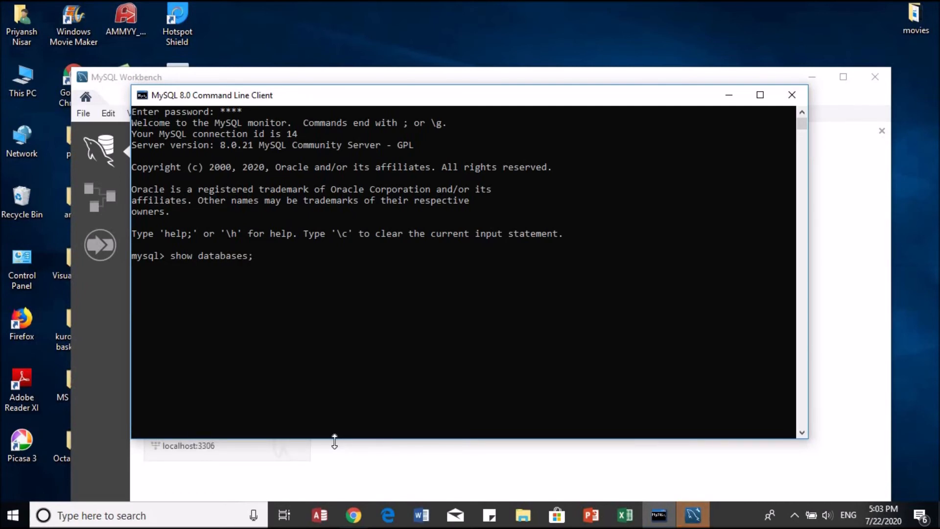
key("Return")
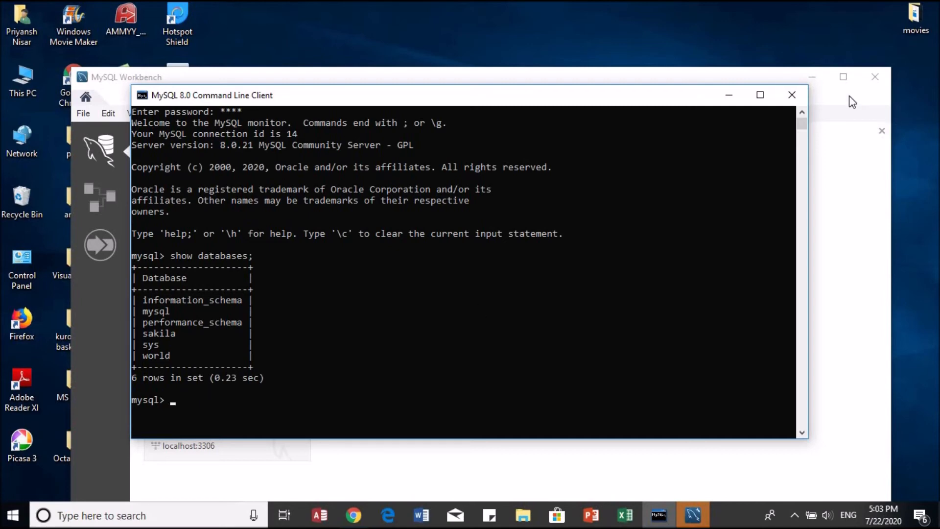
Step: Close the command line client and connect Workbench to Local instance MySQL80 with the root password
left_click(793, 96)
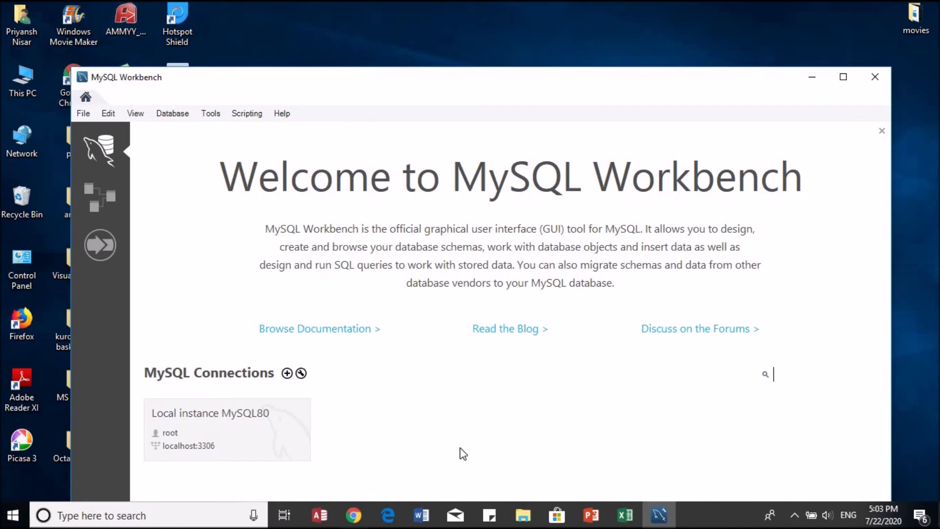
left_click(659, 517)
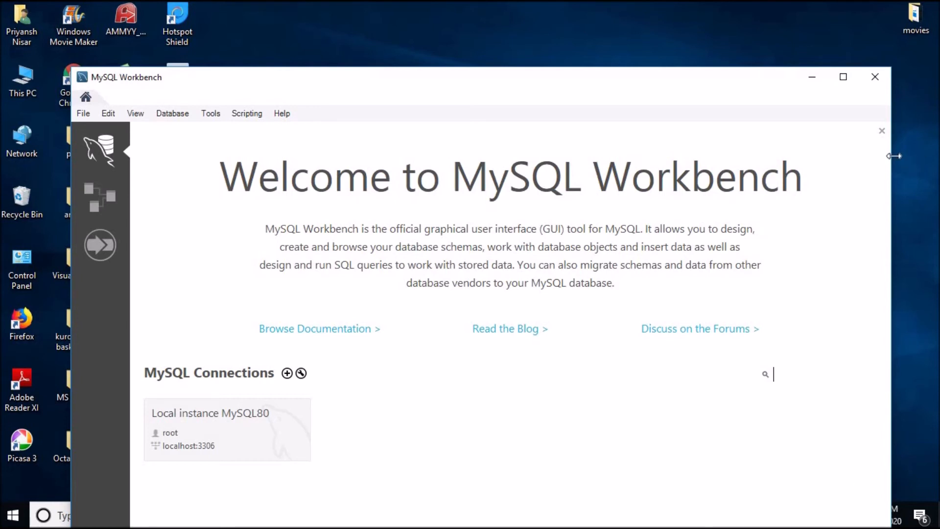
left_click(882, 131)
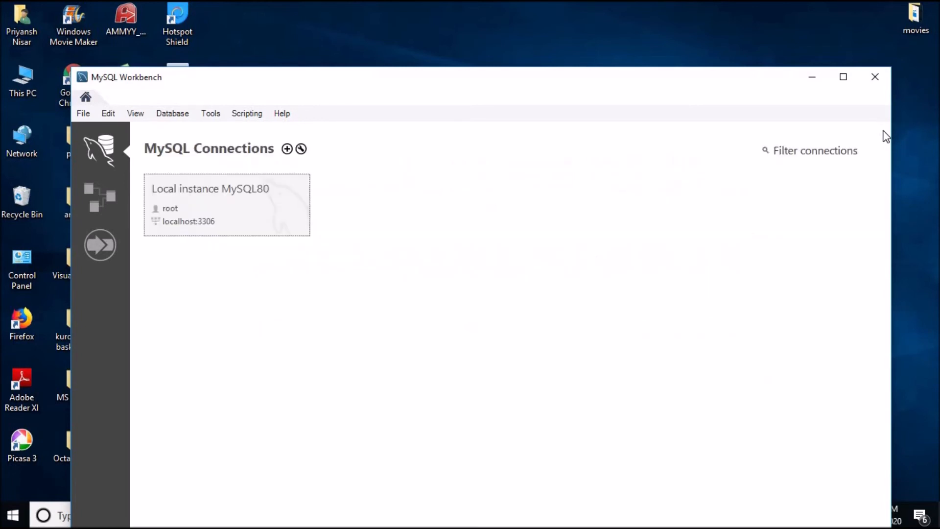
left_click(235, 198)
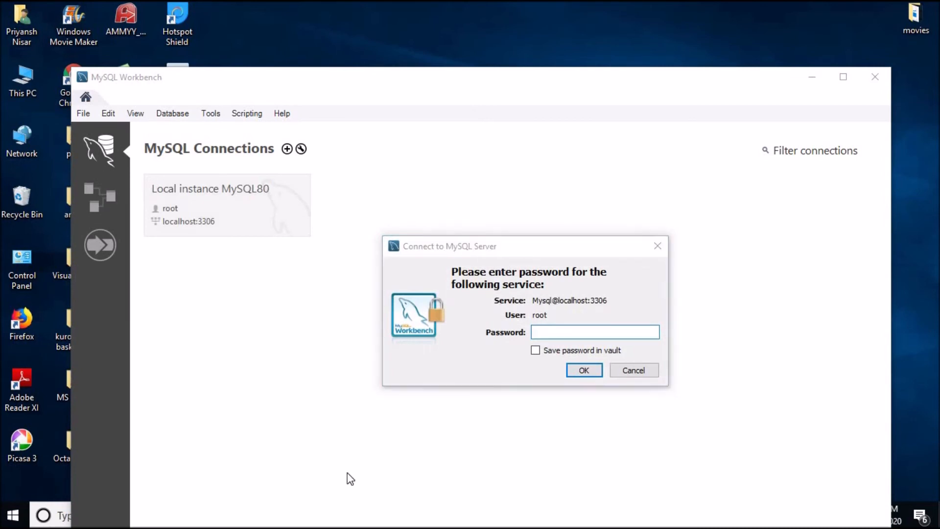
type("****")
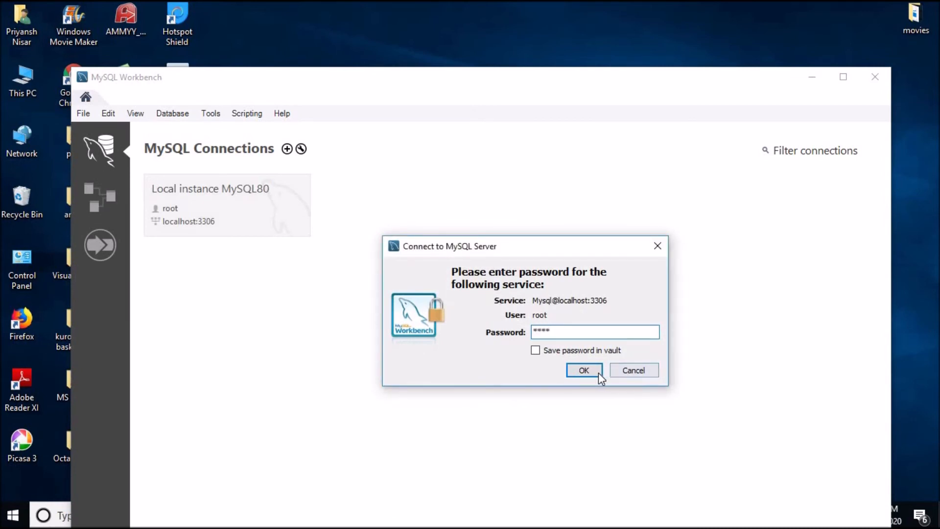
left_click(584, 370)
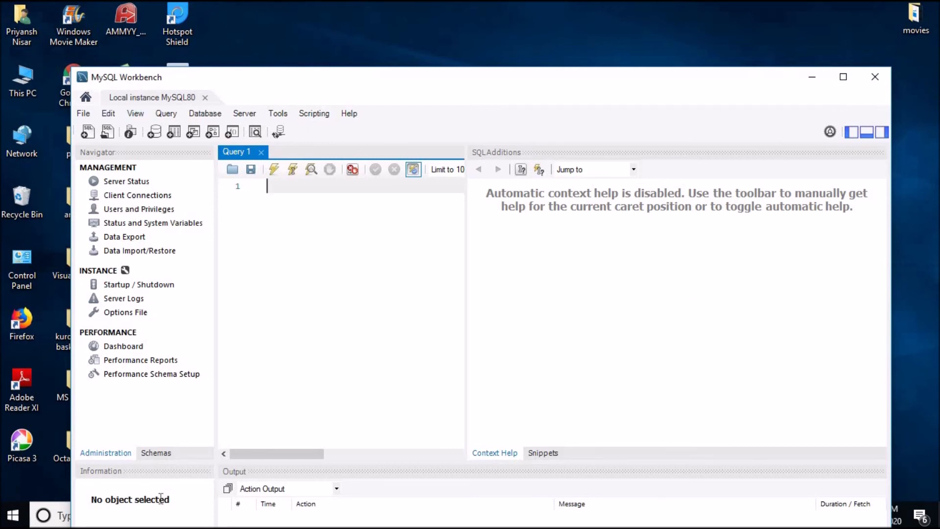
Step: In the Schemas navigator, expand sakila and its Tables list to show actor through store
left_click(156, 453)
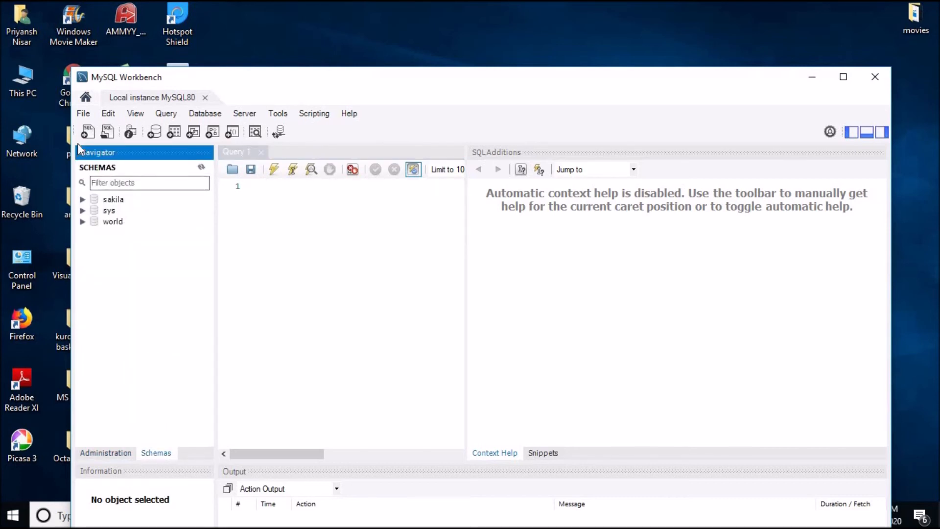
double_click(113, 201)
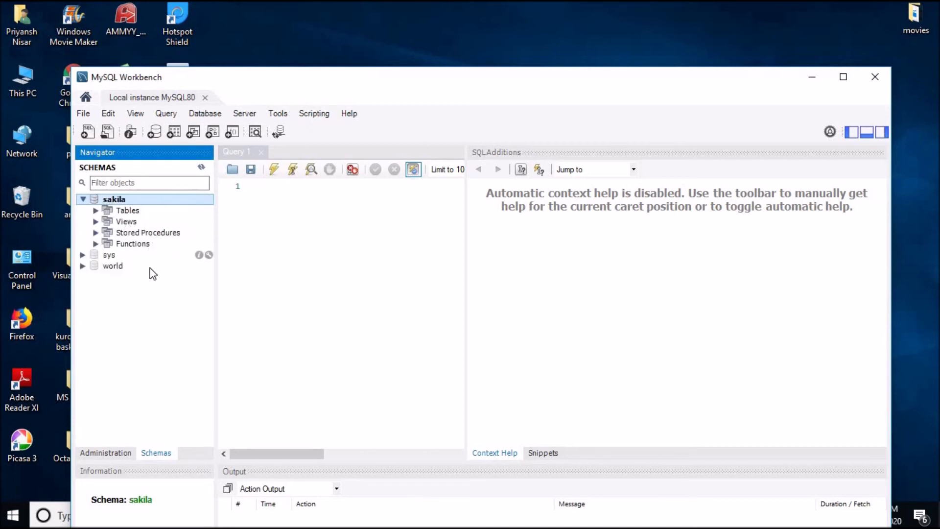
left_click(134, 212)
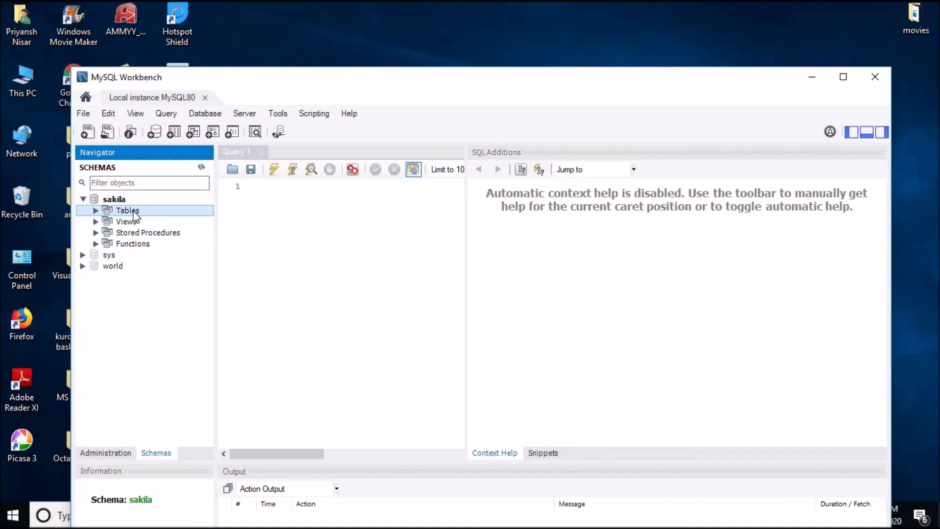
double_click(135, 214)
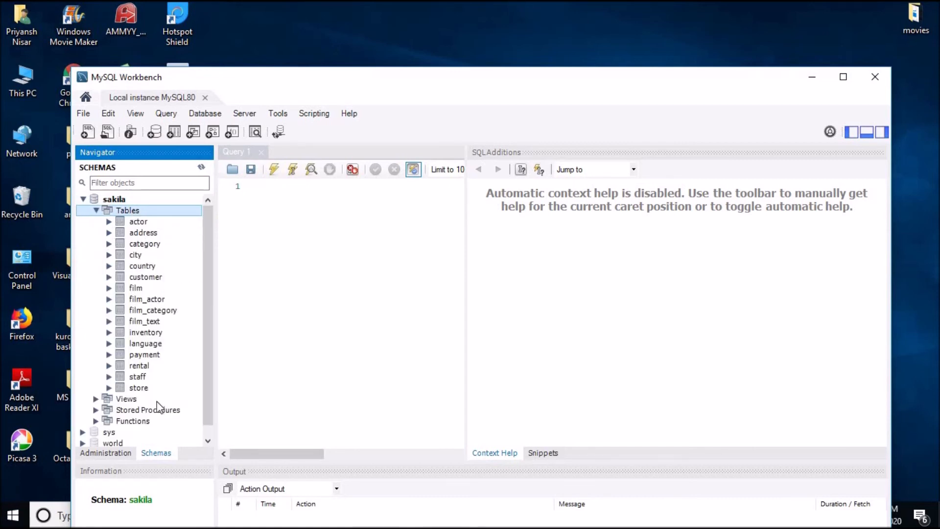
double_click(139, 222)
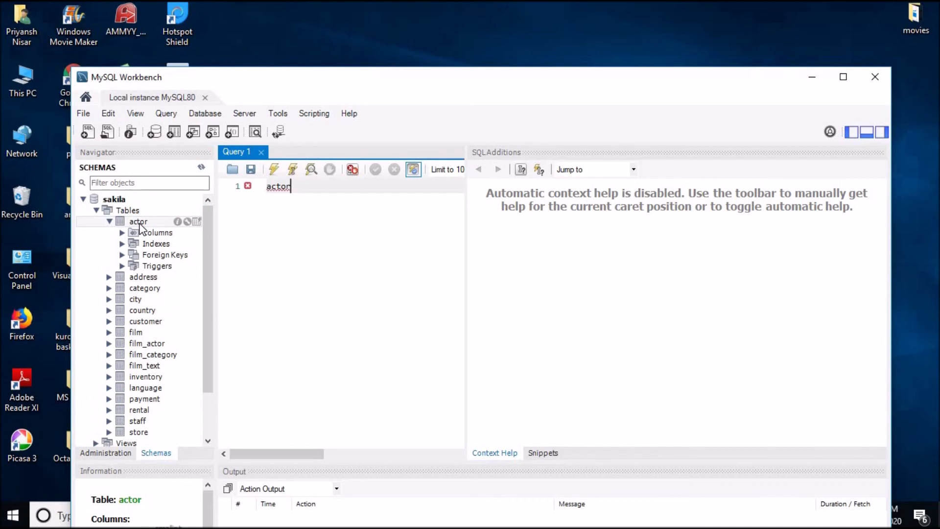
left_click(109, 222)
left_click(267, 198)
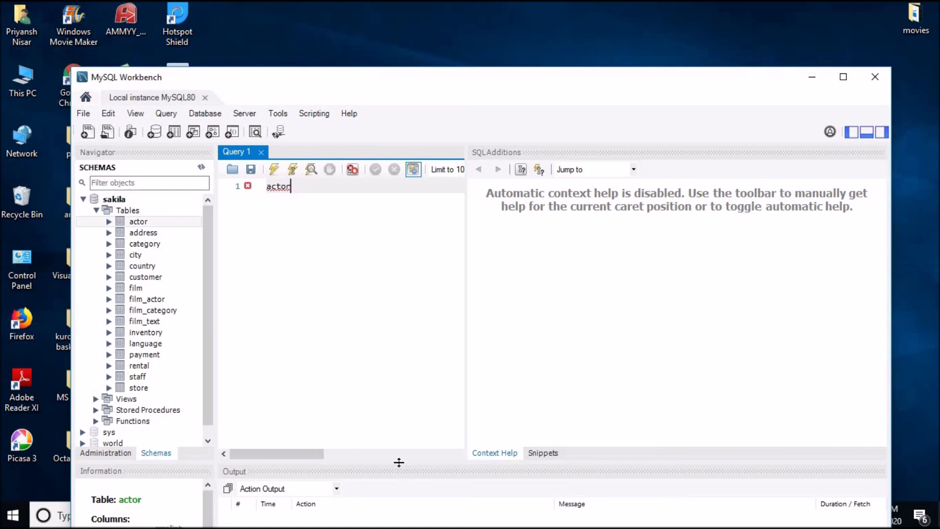
Step: Resize the output, schema tree and Information panes, then select category to show category_id, name, last_update
left_click_drag(399, 462, 410, 386)
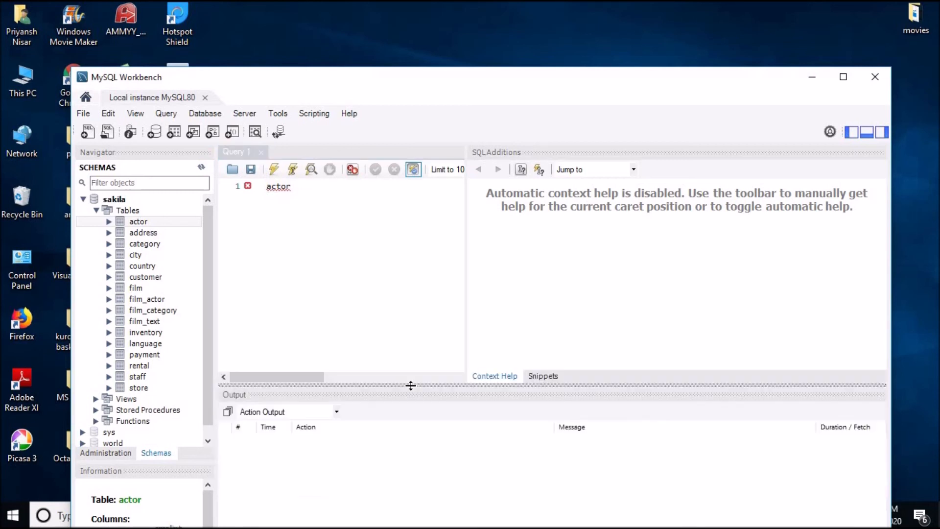
left_click(142, 238)
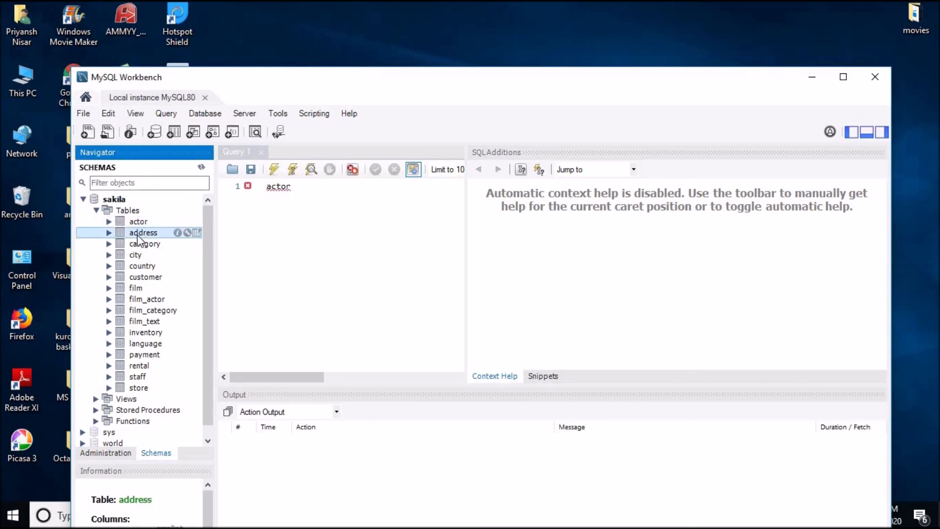
left_click(217, 501)
left_click_drag(217, 502, 271, 504)
left_click_drag(219, 462, 246, 354)
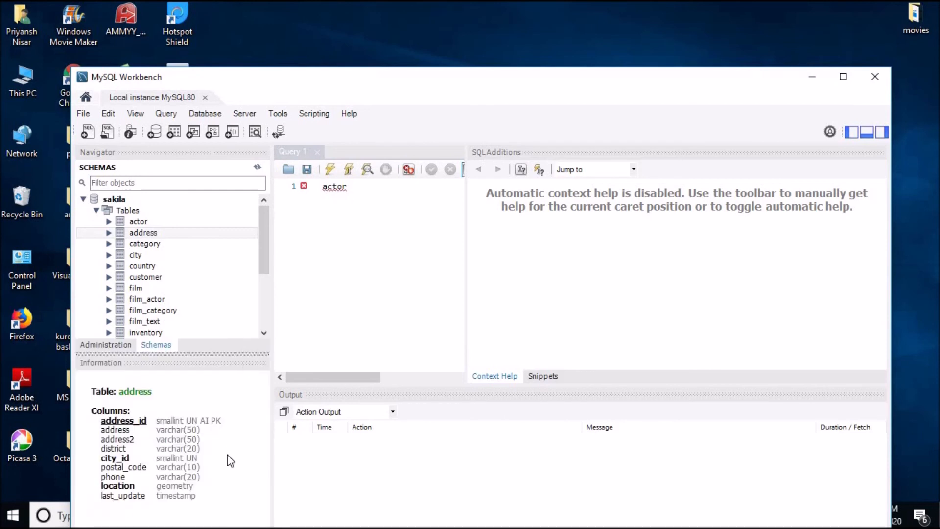
left_click(147, 448)
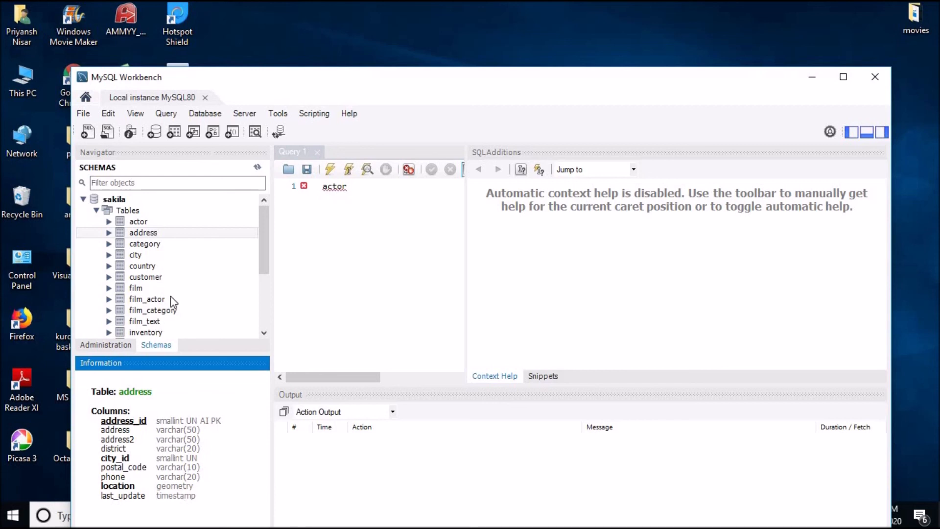
left_click(159, 245)
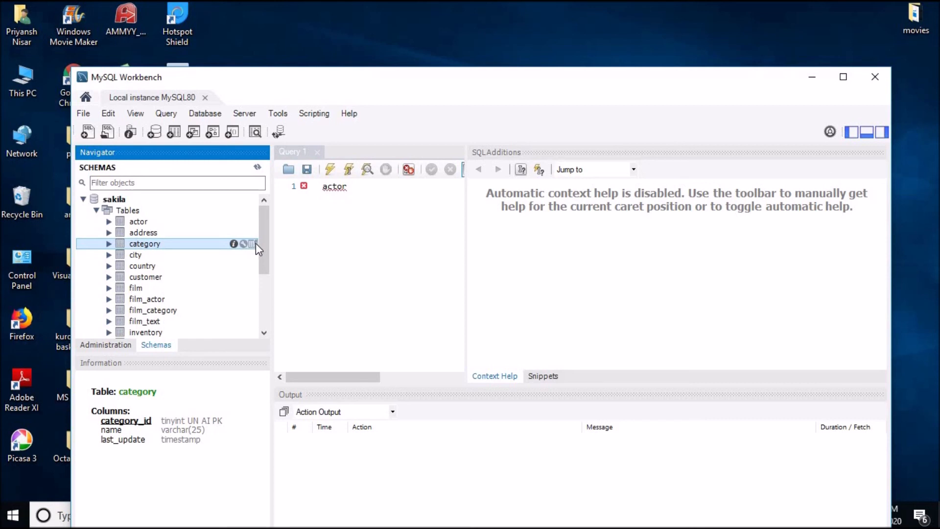
Step: Run SELECT * FROM sakila.category to show its 16 rows, widen the editor, then close Workbench
left_click(256, 243)
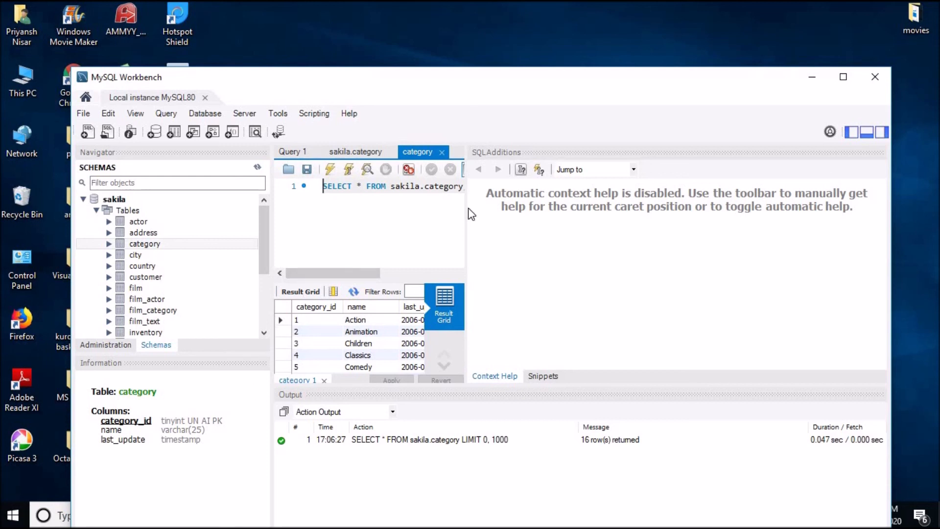
left_click_drag(466, 207, 576, 210)
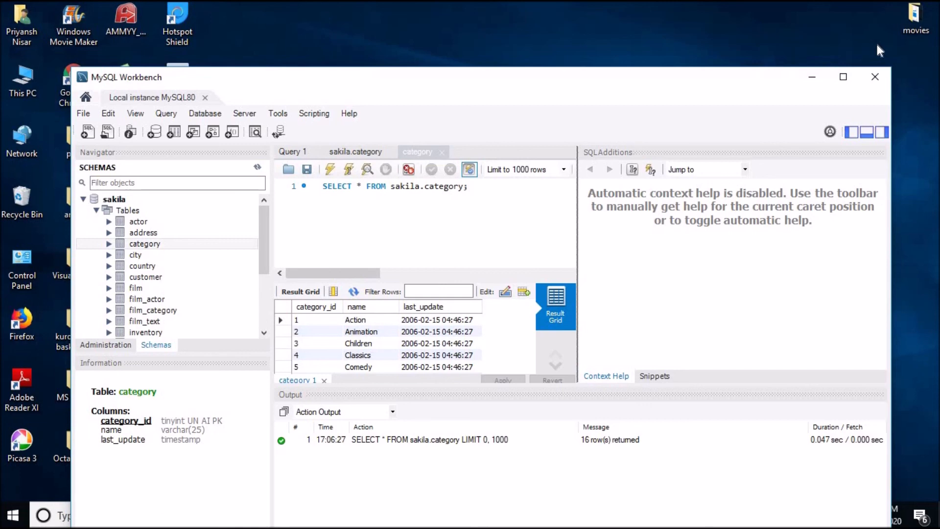
left_click(875, 78)
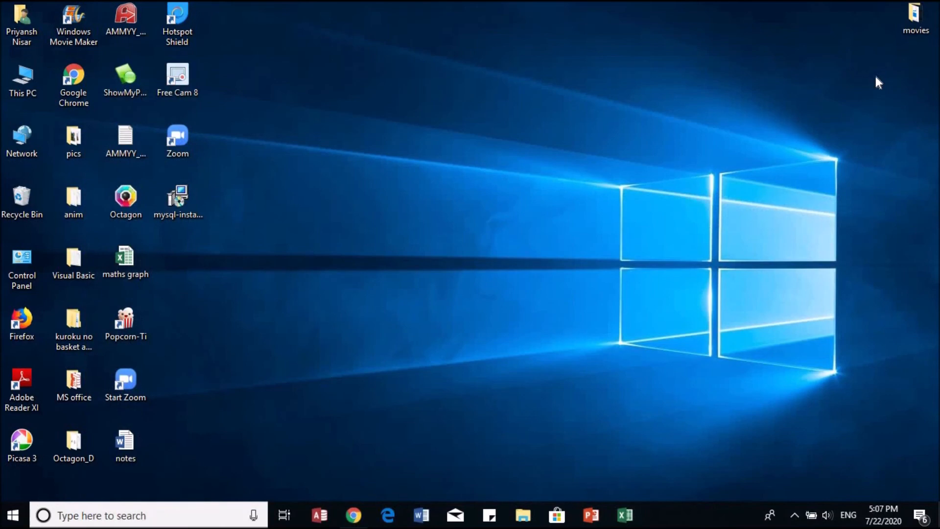